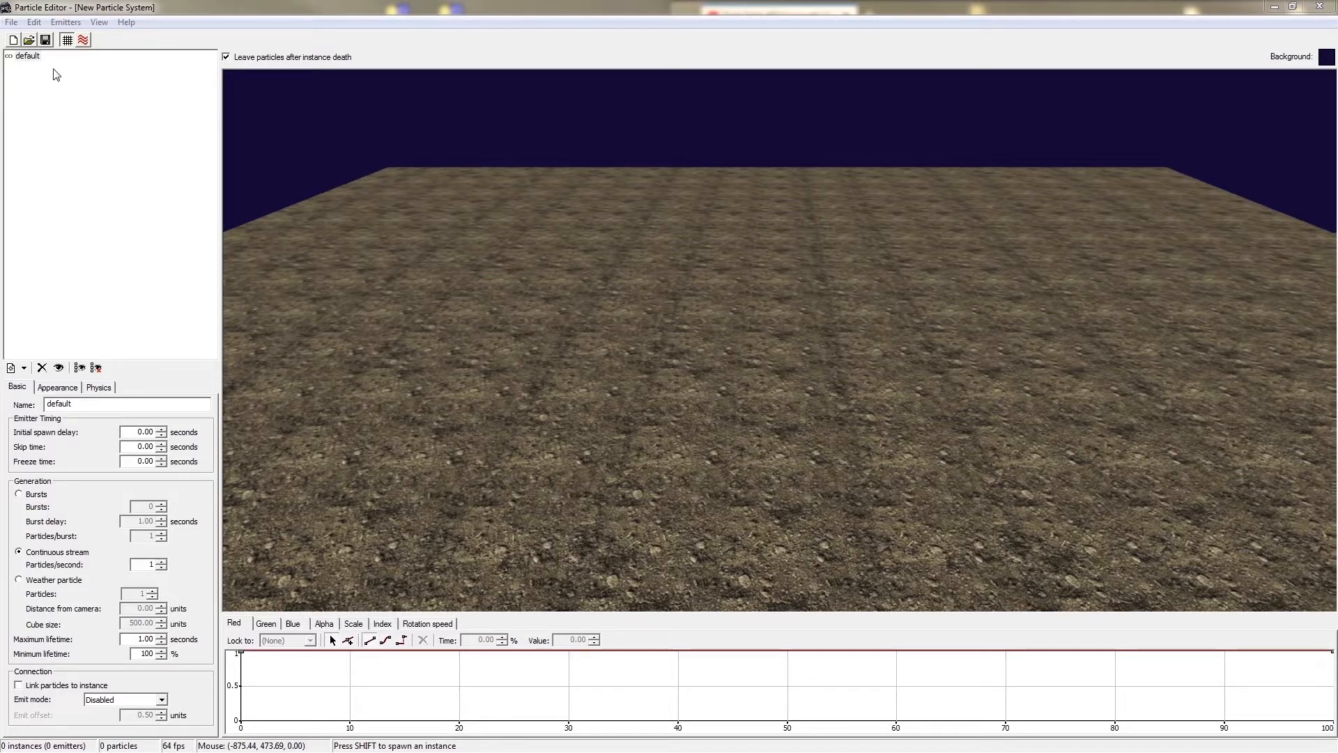
# Step: Rename the default emitter to Example and spawn an instance of it in the preview
pyautogui.click(35, 404)
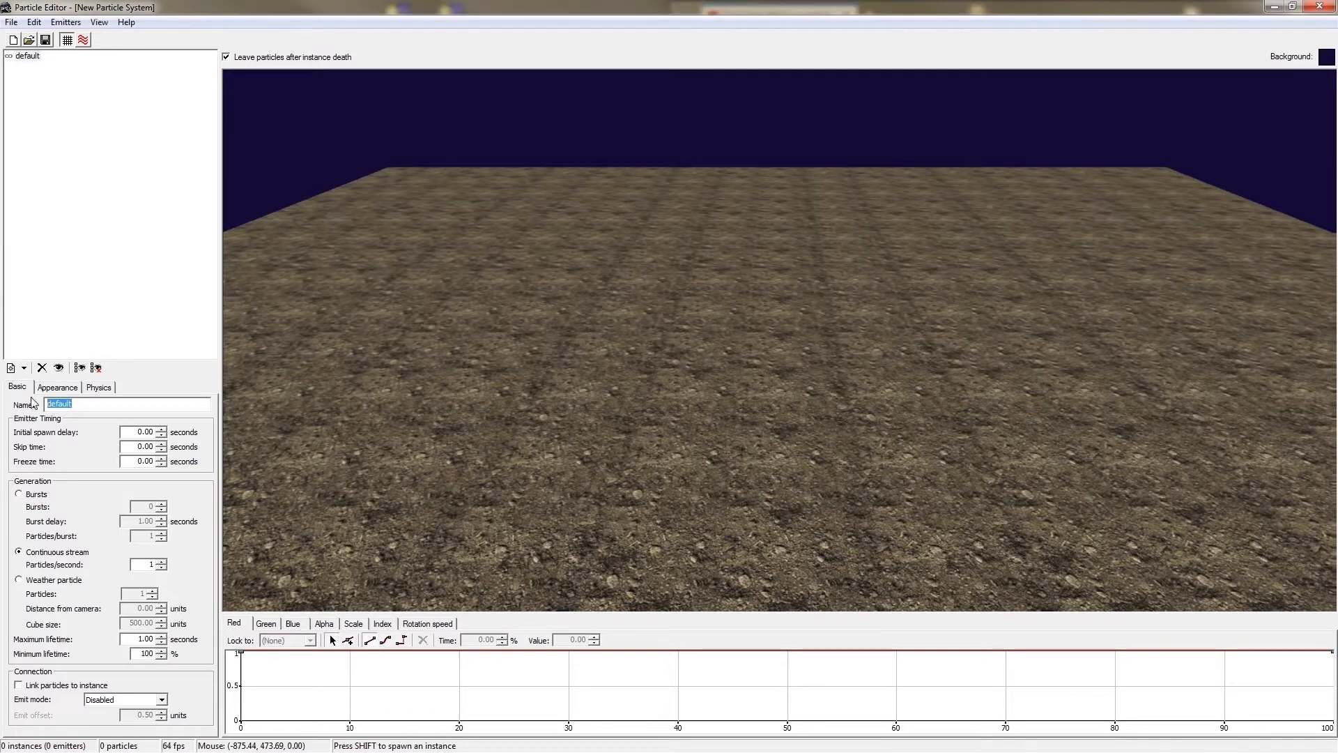
pyautogui.write('Example')
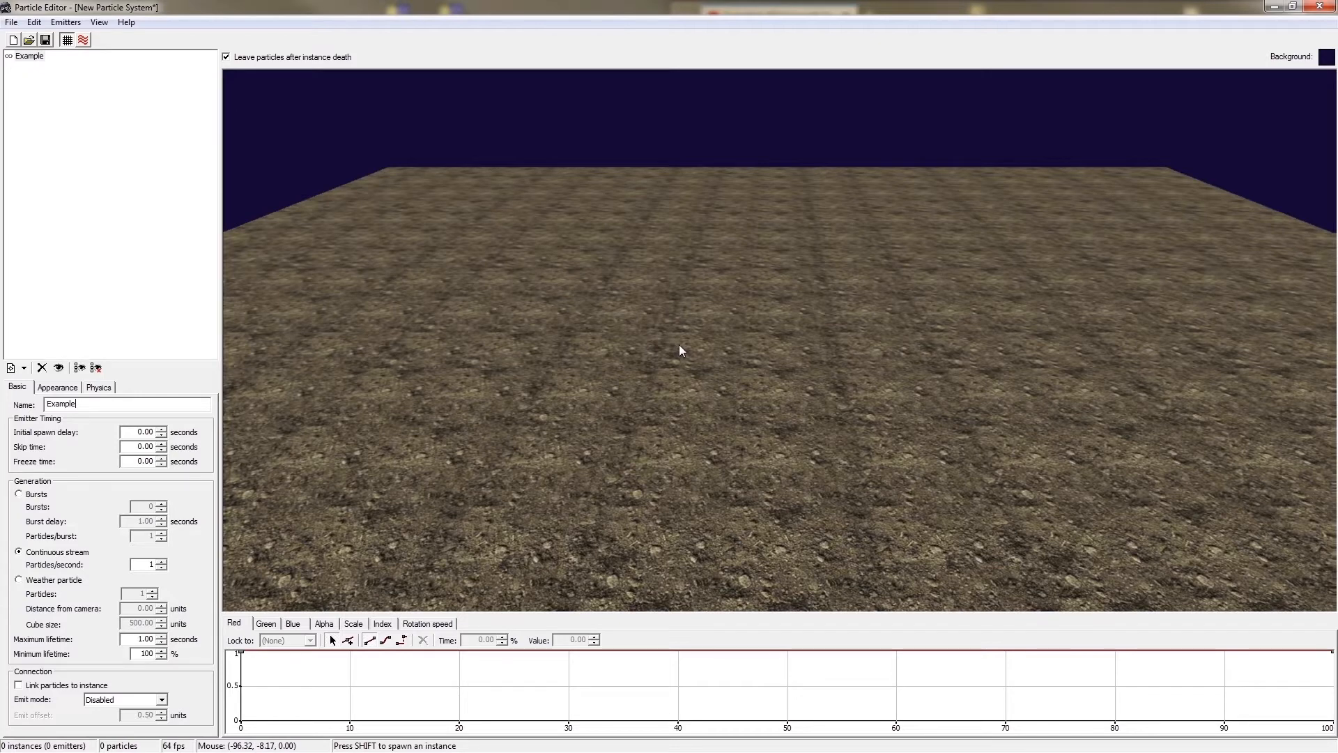
pyautogui.press('shift')
pyautogui.moveTo(805, 409); pyautogui.dragTo(792, 382)
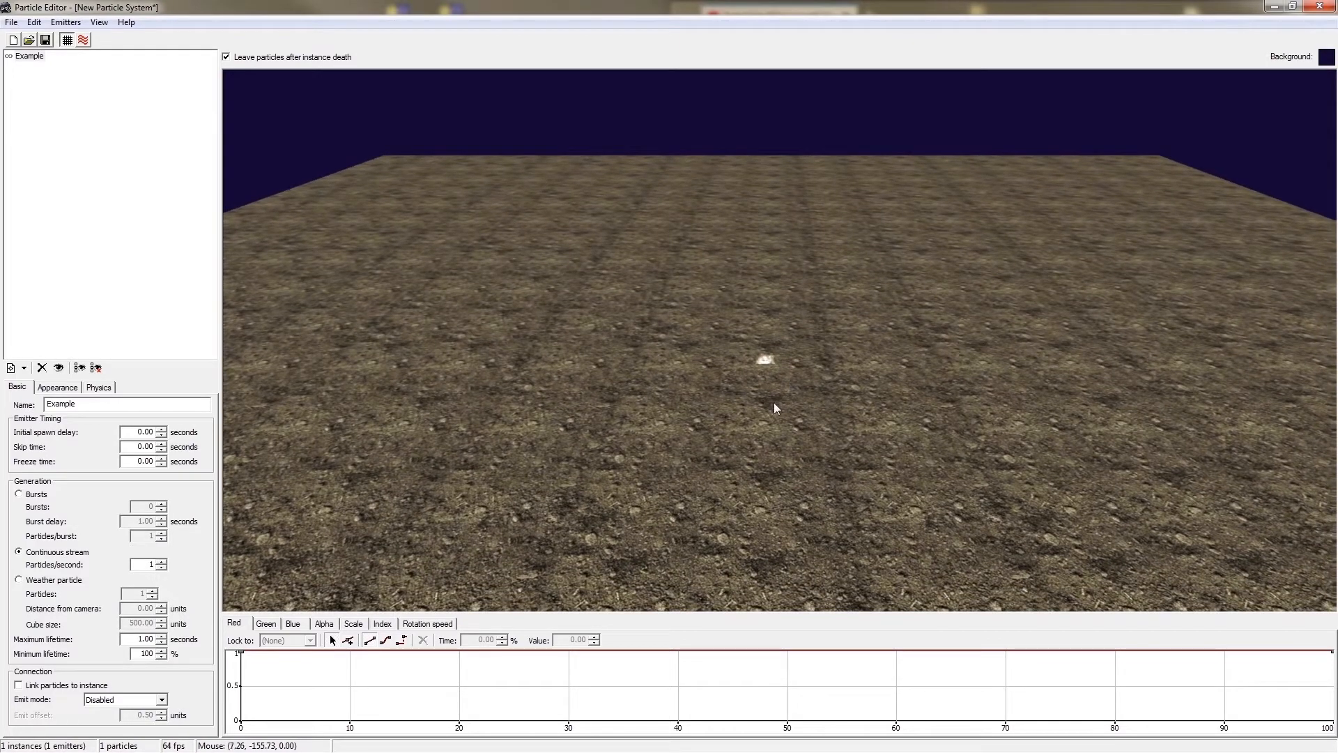
pyautogui.moveTo(736, 394); pyautogui.dragTo(642, 327)
pyautogui.moveTo(619, 376)
pyautogui.mouseDown()
pyautogui.moveTo(753, 405)
pyautogui.moveTo(730, 445)
pyautogui.moveTo(633, 377)
pyautogui.moveTo(648, 406)
pyautogui.moveTo(630, 404)
pyautogui.moveTo(655, 370)
pyautogui.moveTo(672, 402)
pyautogui.moveTo(726, 365)
pyautogui.moveTo(601, 368)
pyautogui.mouseUp()
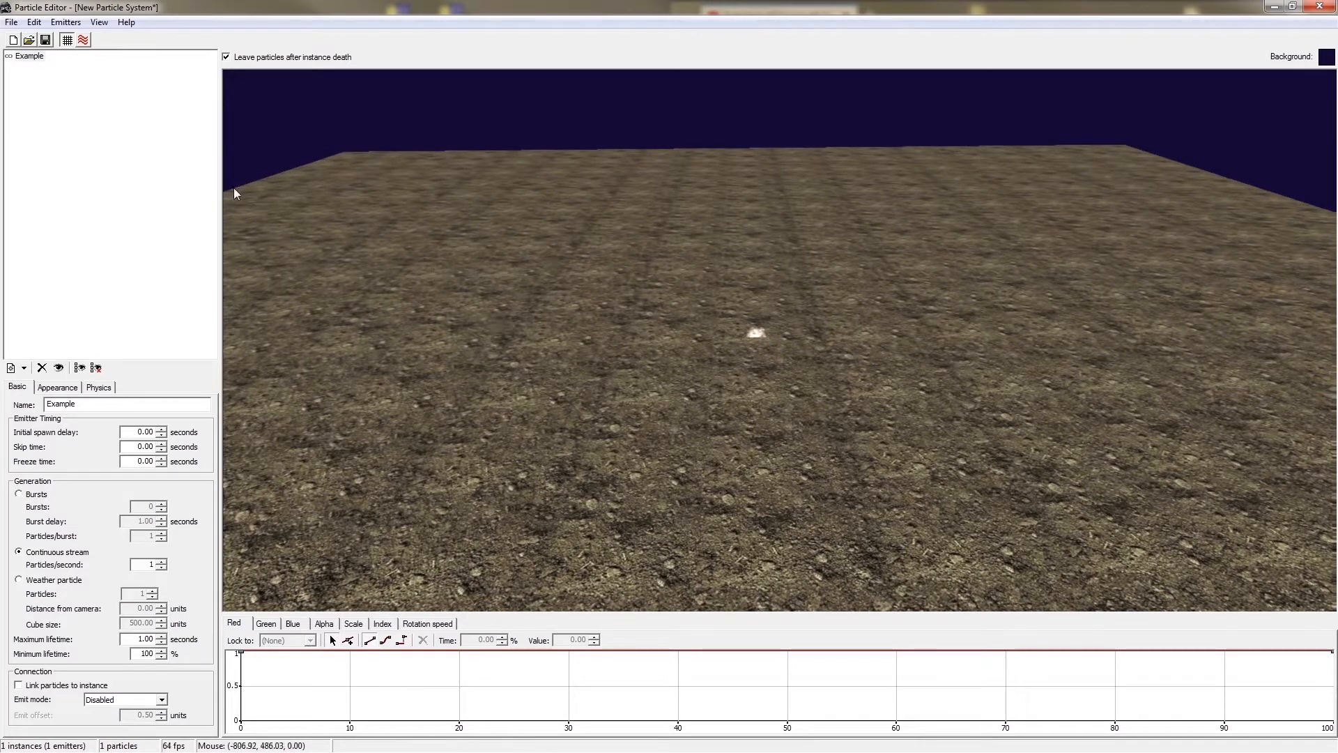
# Step: Hide the ground plane and change the preview background colour to black
pyautogui.click(68, 45)
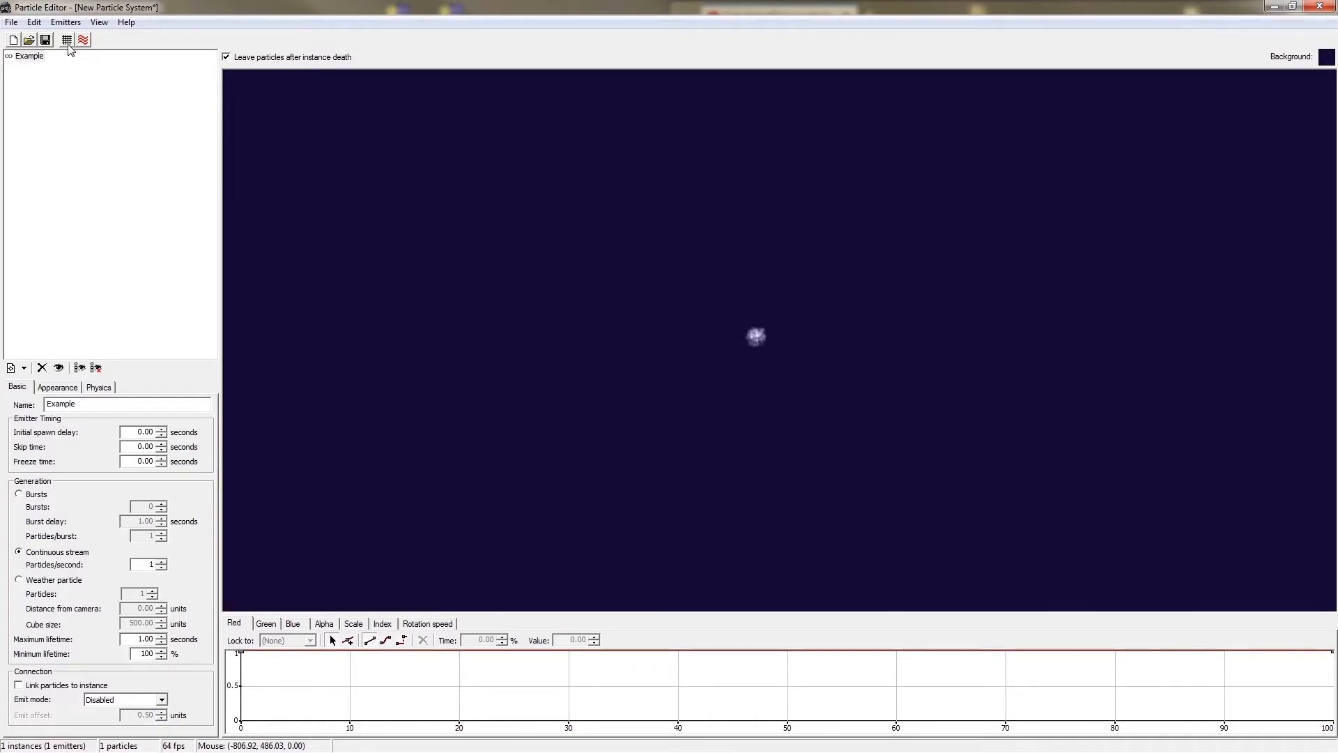
pyautogui.click(1324, 59)
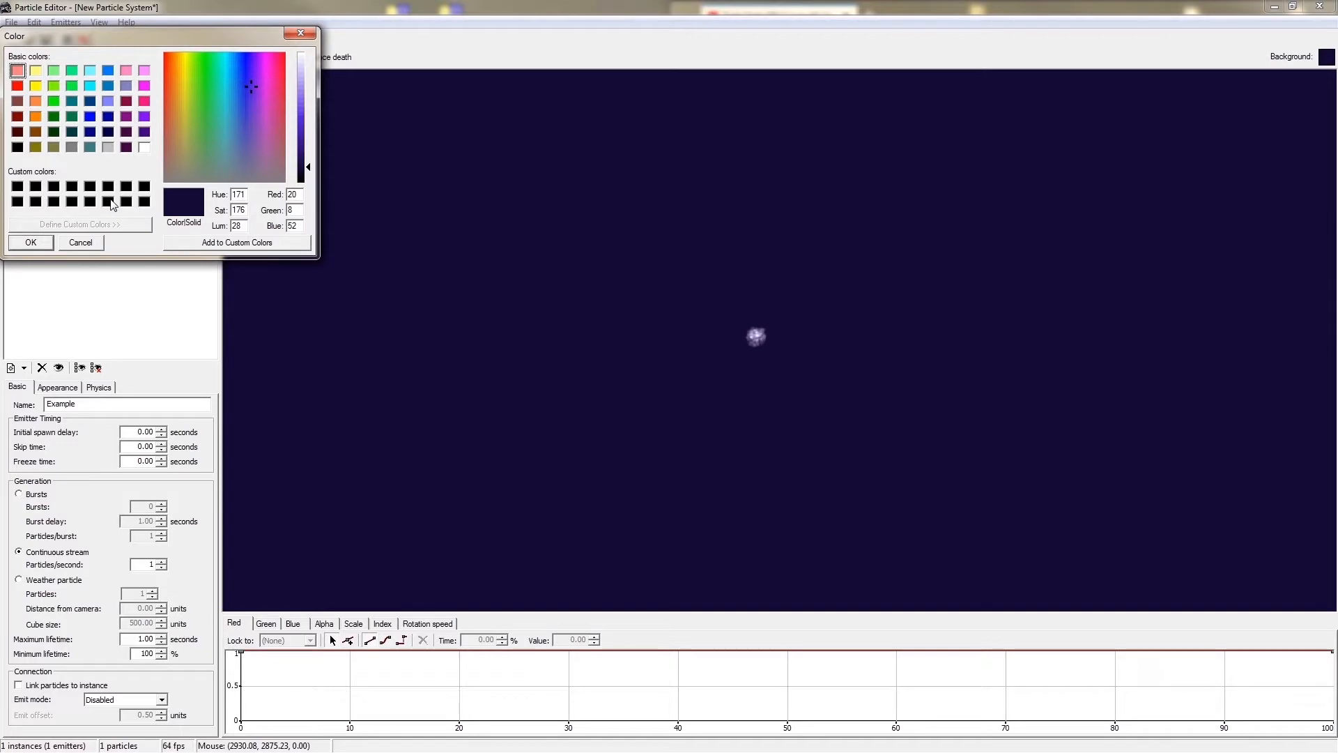
pyautogui.click(109, 201)
pyautogui.click(31, 242)
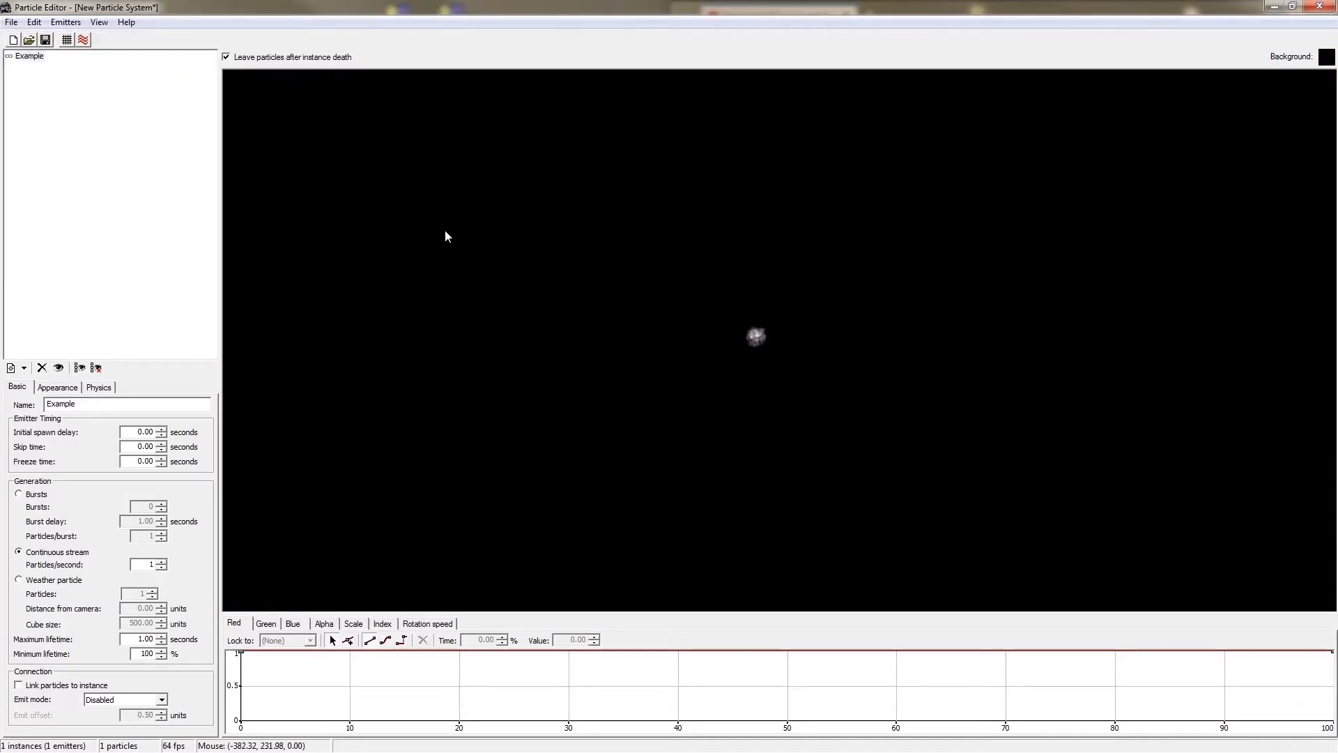
# Step: Set the continuous stream to 100 particles per second and move a test instance across the preview
pyautogui.scroll(6, 782, 284)
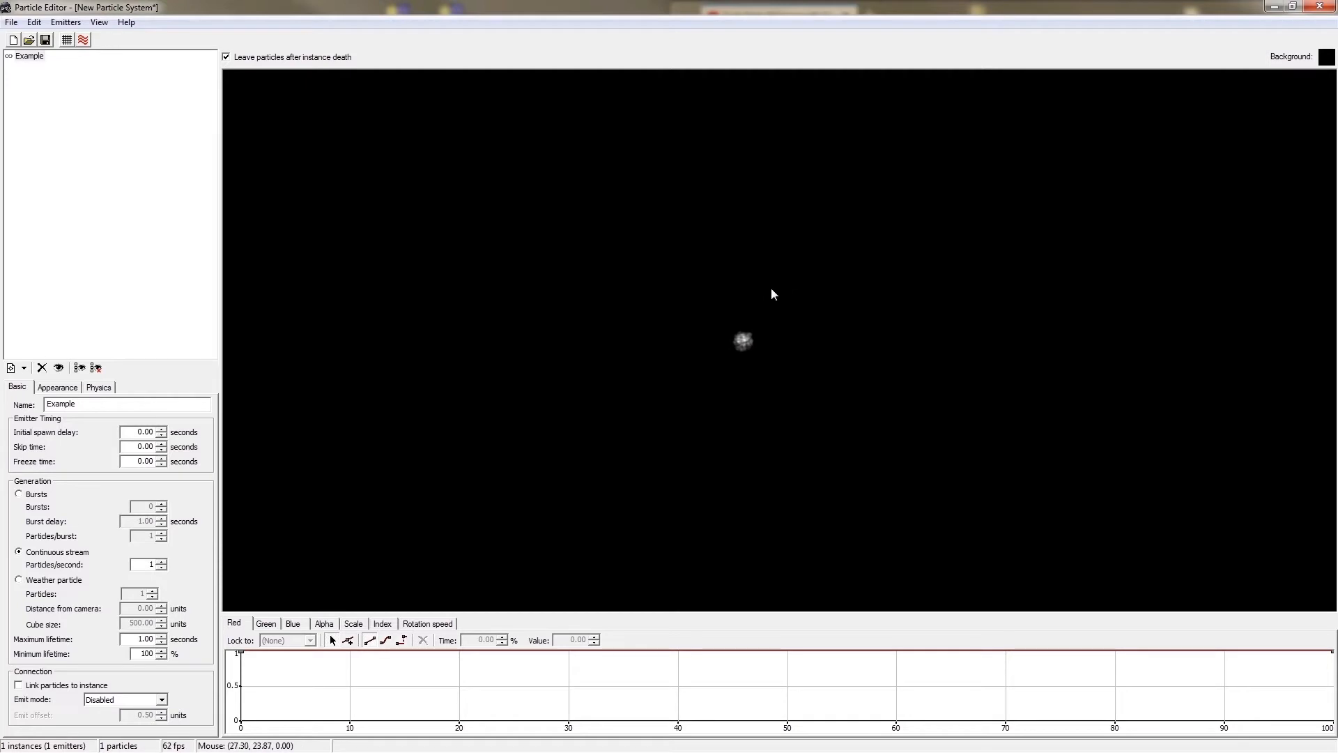
pyautogui.moveTo(670, 328); pyautogui.dragTo(766, 336)
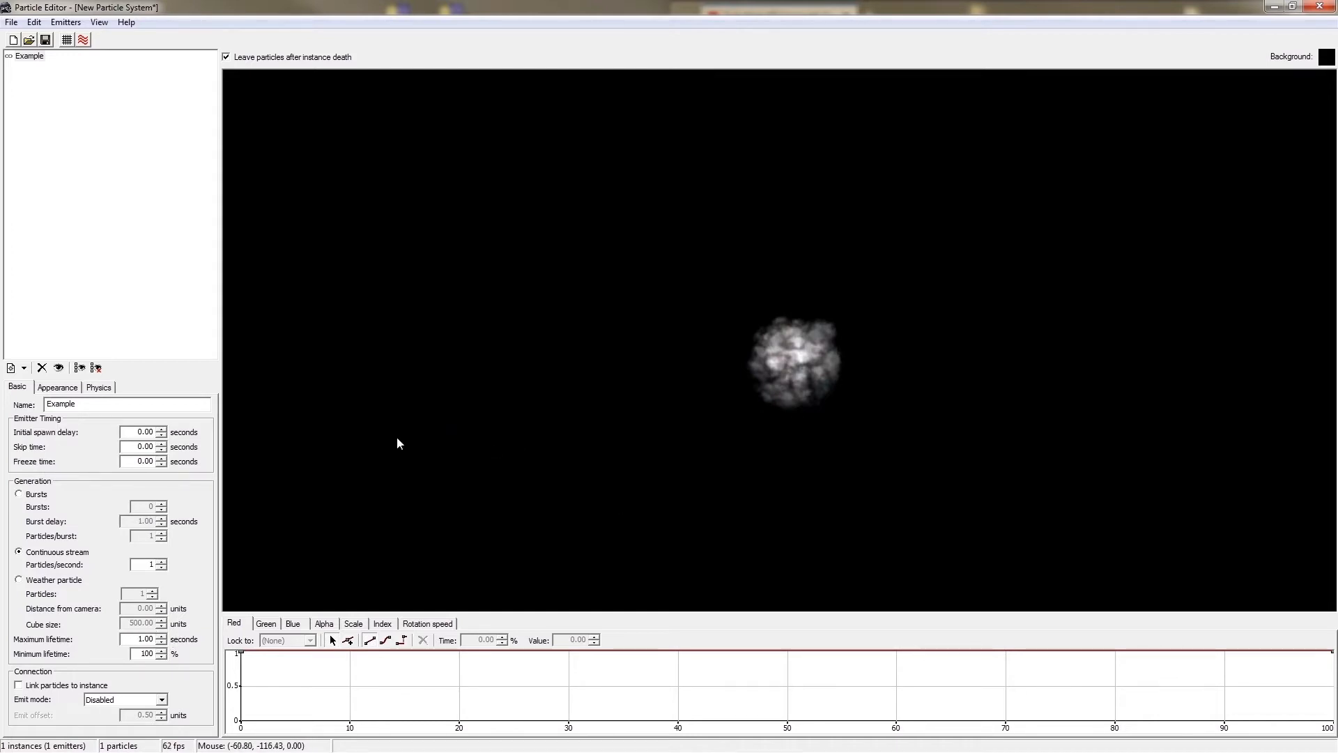
pyautogui.click(154, 565)
pyautogui.write('00')
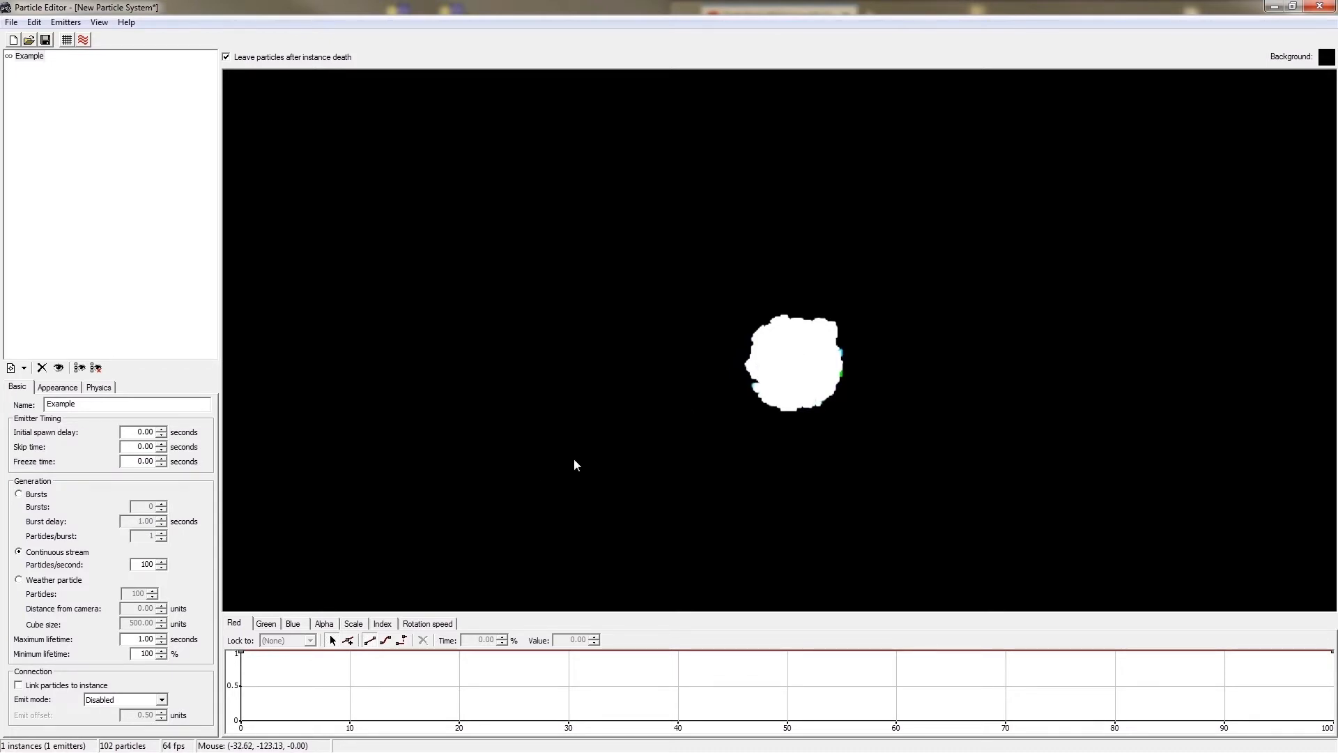
pyautogui.click(491, 422)
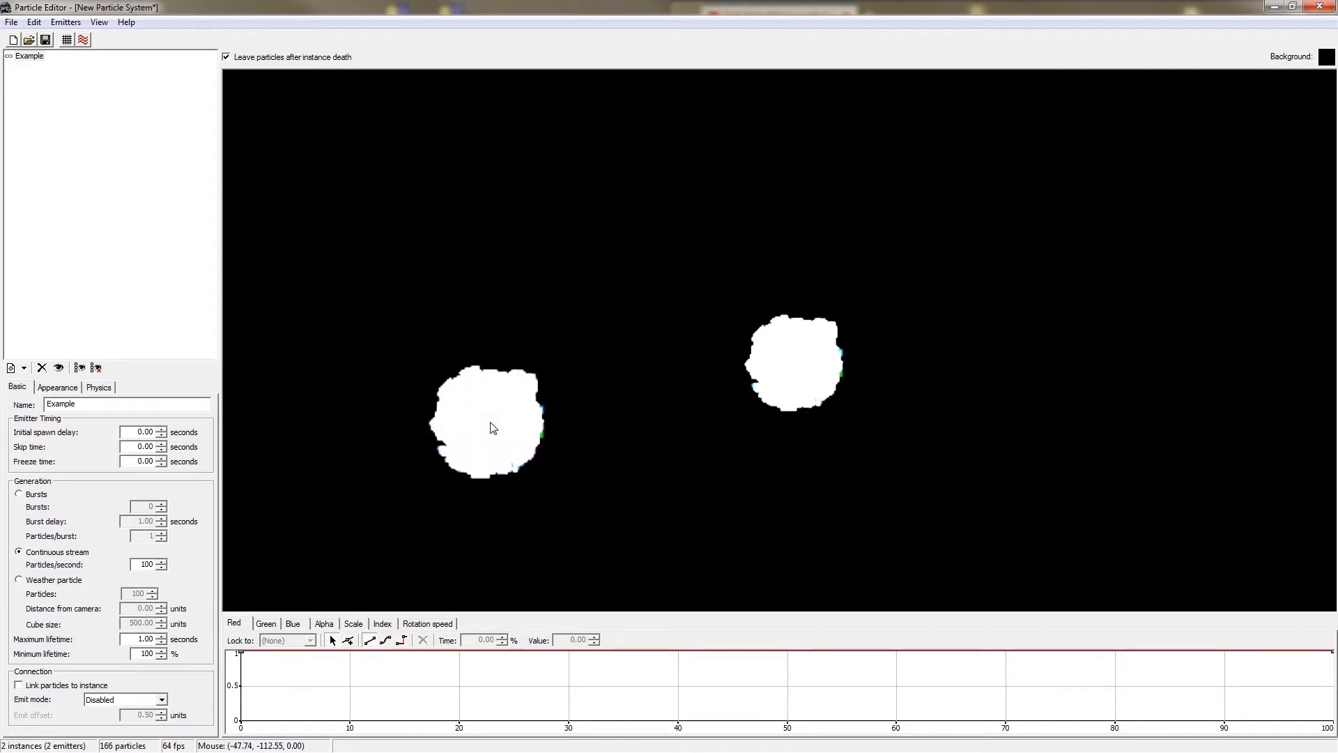
pyautogui.moveTo(493, 427)
pyautogui.mouseDown()
pyautogui.moveTo(507, 390)
pyautogui.moveTo(683, 219)
pyautogui.moveTo(906, 287)
pyautogui.moveTo(1108, 435)
pyautogui.moveTo(1217, 209)
pyautogui.moveTo(982, 145)
pyautogui.moveTo(728, 237)
pyautogui.moveTo(570, 361)
pyautogui.moveTo(502, 484)
pyautogui.moveTo(935, 522)
pyautogui.moveTo(1185, 304)
pyautogui.moveTo(1063, 167)
pyautogui.moveTo(717, 190)
pyautogui.moveTo(428, 268)
pyautogui.moveTo(349, 493)
pyautogui.moveTo(769, 530)
pyautogui.moveTo(1106, 343)
pyautogui.moveTo(1094, 275)
pyautogui.moveTo(805, 248)
pyautogui.moveTo(611, 396)
pyautogui.moveTo(362, 346)
pyautogui.moveTo(663, 159)
pyautogui.moveTo(1007, 348)
pyautogui.moveTo(1154, 255)
pyautogui.moveTo(795, 202)
pyautogui.moveTo(612, 410)
pyautogui.moveTo(478, 260)
pyautogui.moveTo(586, 335)
pyautogui.moveTo(684, 469)
pyautogui.moveTo(896, 457)
pyautogui.moveTo(835, 470)
pyautogui.mouseUp()
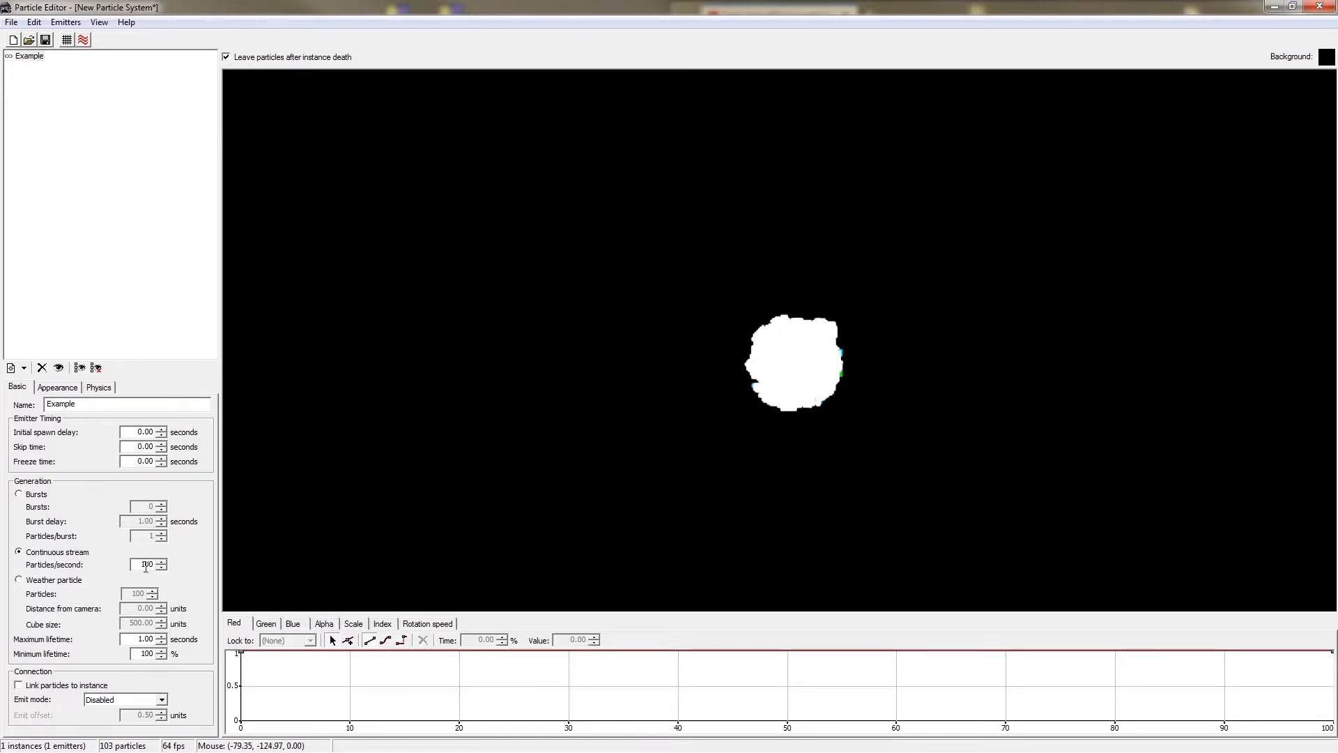
# Step: Try a continuous stream of 1000 particles per second and sweep test instances across the preview
pyautogui.write('0')
pyautogui.moveTo(390, 483)
pyautogui.mouseDown()
pyautogui.moveTo(415, 436)
pyautogui.moveTo(789, 191)
pyautogui.moveTo(1126, 416)
pyautogui.moveTo(1081, 197)
pyautogui.moveTo(804, 188)
pyautogui.moveTo(630, 384)
pyautogui.moveTo(421, 484)
pyautogui.moveTo(406, 269)
pyautogui.moveTo(637, 433)
pyautogui.moveTo(911, 459)
pyautogui.moveTo(1099, 365)
pyautogui.moveTo(1143, 249)
pyautogui.mouseUp()
pyautogui.moveTo(1333, 86)
pyautogui.mouseDown()
pyautogui.moveTo(572, 377)
pyautogui.moveTo(1268, 108)
pyautogui.moveTo(1185, 132)
pyautogui.moveTo(627, 160)
pyautogui.moveTo(282, 380)
pyautogui.moveTo(962, 143)
pyautogui.moveTo(1082, 199)
pyautogui.moveTo(1184, 196)
pyautogui.moveTo(792, 178)
pyautogui.moveTo(562, 433)
pyautogui.moveTo(869, 534)
pyautogui.moveTo(346, 307)
pyautogui.moveTo(907, 398)
pyautogui.moveTo(374, 299)
pyautogui.moveTo(906, 403)
pyautogui.moveTo(1138, 179)
pyautogui.moveTo(291, 450)
pyautogui.moveTo(846, 478)
pyautogui.moveTo(307, 418)
pyautogui.moveTo(469, 370)
pyautogui.moveTo(428, 377)
pyautogui.mouseUp()
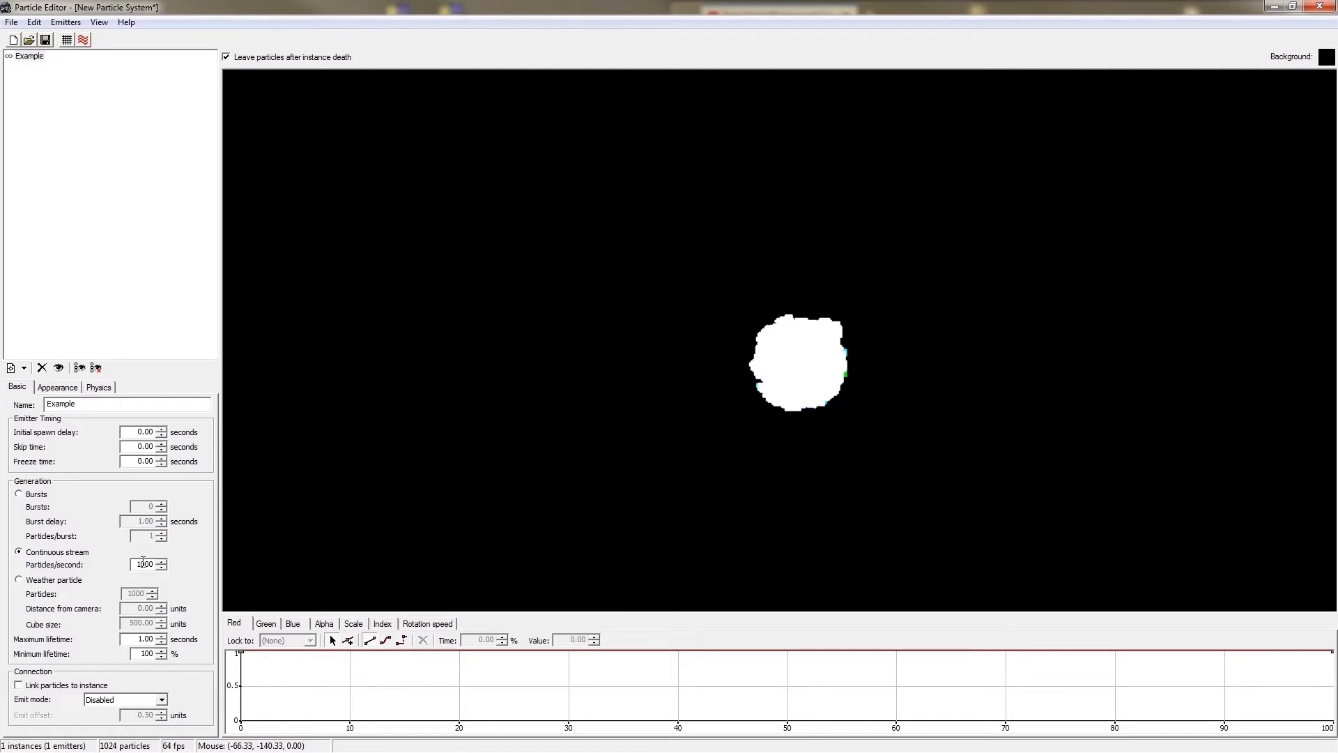
pyautogui.press('shift')
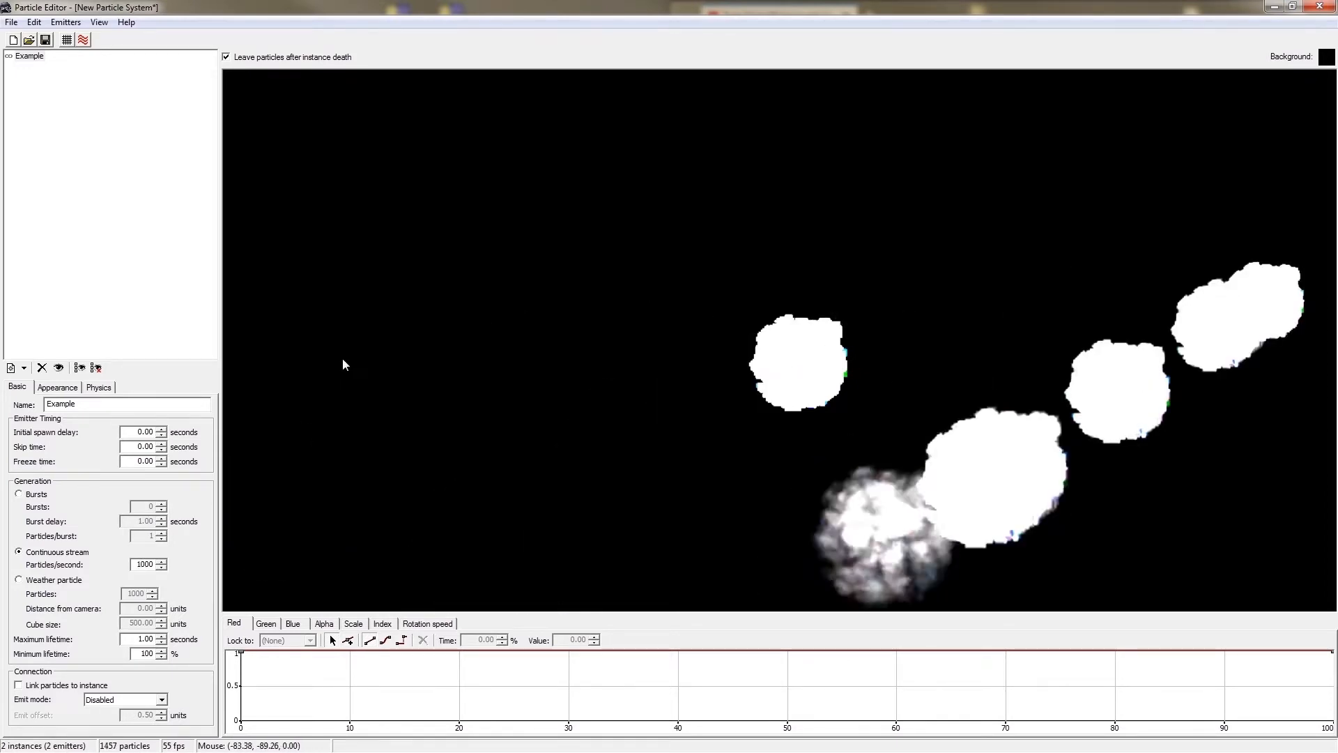
pyautogui.press('shift')
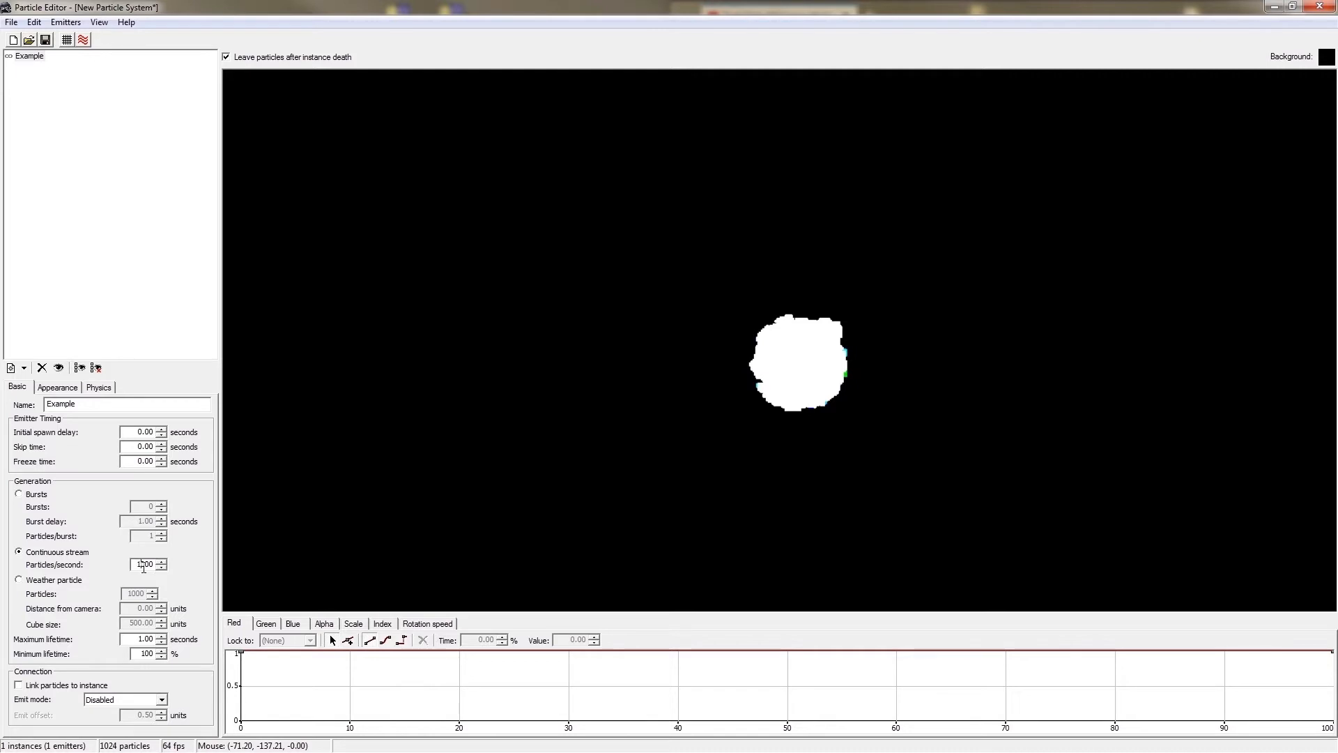
# Step: Set the stream back to 100 particles per second and sweep test instances across the preview again
pyautogui.press('BackSpace')
pyautogui.moveTo(397, 493)
pyautogui.mouseDown()
pyautogui.moveTo(454, 416)
pyautogui.moveTo(737, 283)
pyautogui.moveTo(1093, 208)
pyautogui.moveTo(814, 146)
pyautogui.moveTo(533, 296)
pyautogui.mouseUp()
pyautogui.press('shift')
pyautogui.moveTo(237, 600)
pyautogui.mouseDown()
pyautogui.moveTo(603, 220)
pyautogui.moveTo(885, 328)
pyautogui.moveTo(1095, 204)
pyautogui.moveTo(831, 198)
pyautogui.moveTo(613, 448)
pyautogui.moveTo(469, 453)
pyautogui.mouseUp()
pyautogui.moveTo(336, 462)
pyautogui.mouseDown()
pyautogui.moveTo(643, 174)
pyautogui.moveTo(1055, 290)
pyautogui.moveTo(1076, 120)
pyautogui.moveTo(812, 212)
pyautogui.moveTo(554, 429)
pyautogui.moveTo(314, 472)
pyautogui.moveTo(410, 313)
pyautogui.moveTo(868, 259)
pyautogui.moveTo(1008, 174)
pyautogui.mouseUp()
# Step: Set the minimum lifetime to 50% and test it with an instance moved through the preview
pyautogui.moveTo(153, 653); pyautogui.dragTo(134, 654)
pyautogui.write('50')
pyautogui.moveTo(419, 453)
pyautogui.mouseDown()
pyautogui.moveTo(921, 250)
pyautogui.moveTo(1154, 116)
pyautogui.moveTo(646, 199)
pyautogui.moveTo(363, 487)
pyautogui.moveTo(875, 165)
pyautogui.moveTo(1224, 197)
pyautogui.moveTo(911, 120)
pyautogui.moveTo(568, 254)
pyautogui.moveTo(433, 337)
pyautogui.moveTo(852, 267)
pyautogui.moveTo(780, 209)
pyautogui.mouseUp()
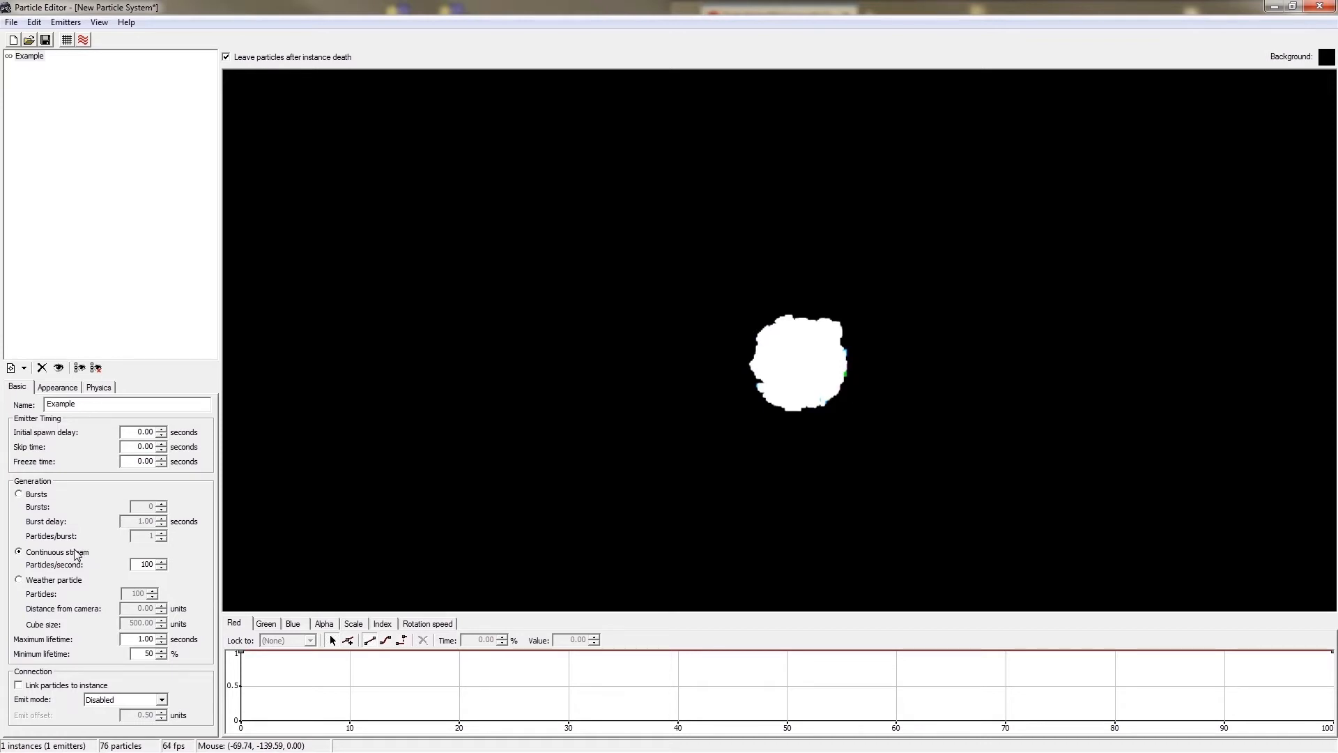
# Step: Switch generation to bursts with a 2-second burst delay and 48 particles per burst, and spawn a test instance
pyautogui.click(39, 495)
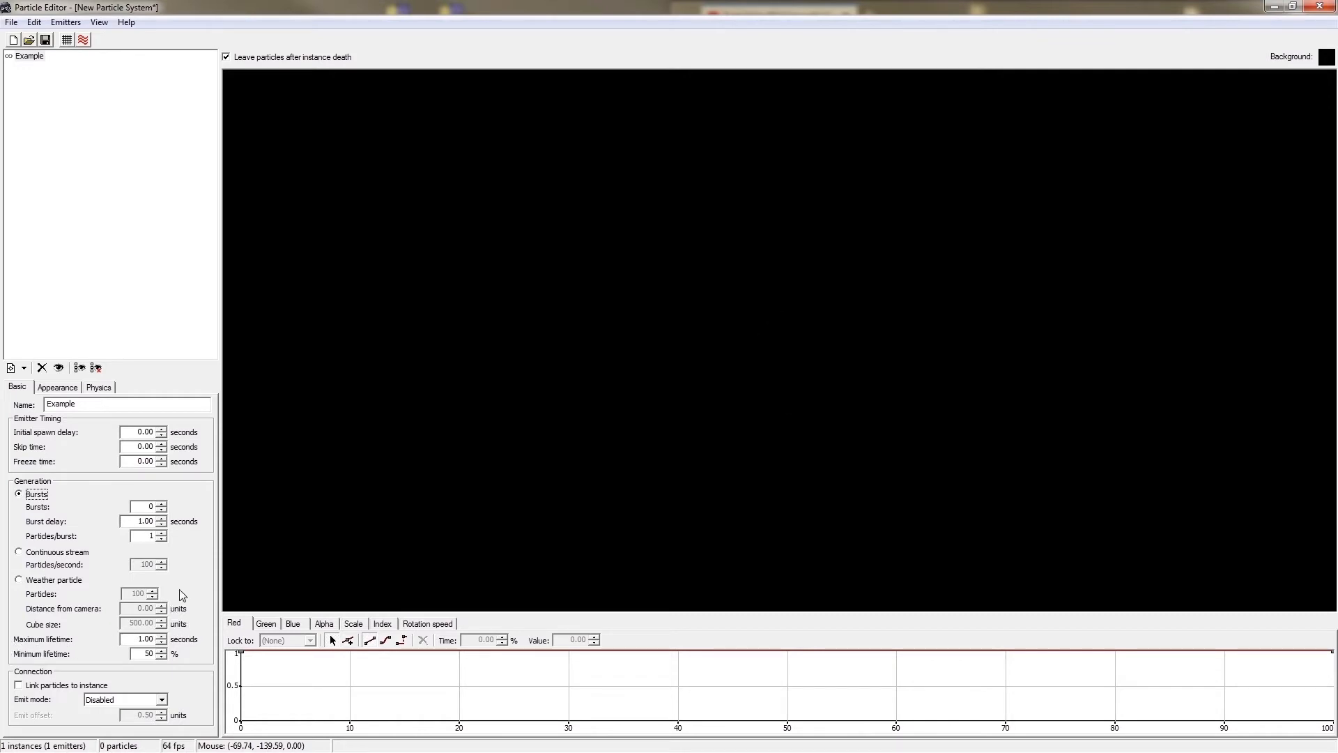
pyautogui.moveTo(133, 522); pyautogui.dragTo(165, 529)
pyautogui.click(131, 522)
pyautogui.press('Delete')
pyautogui.write('2')
pyautogui.click(162, 535)
pyautogui.write('48')
pyautogui.press('shift')
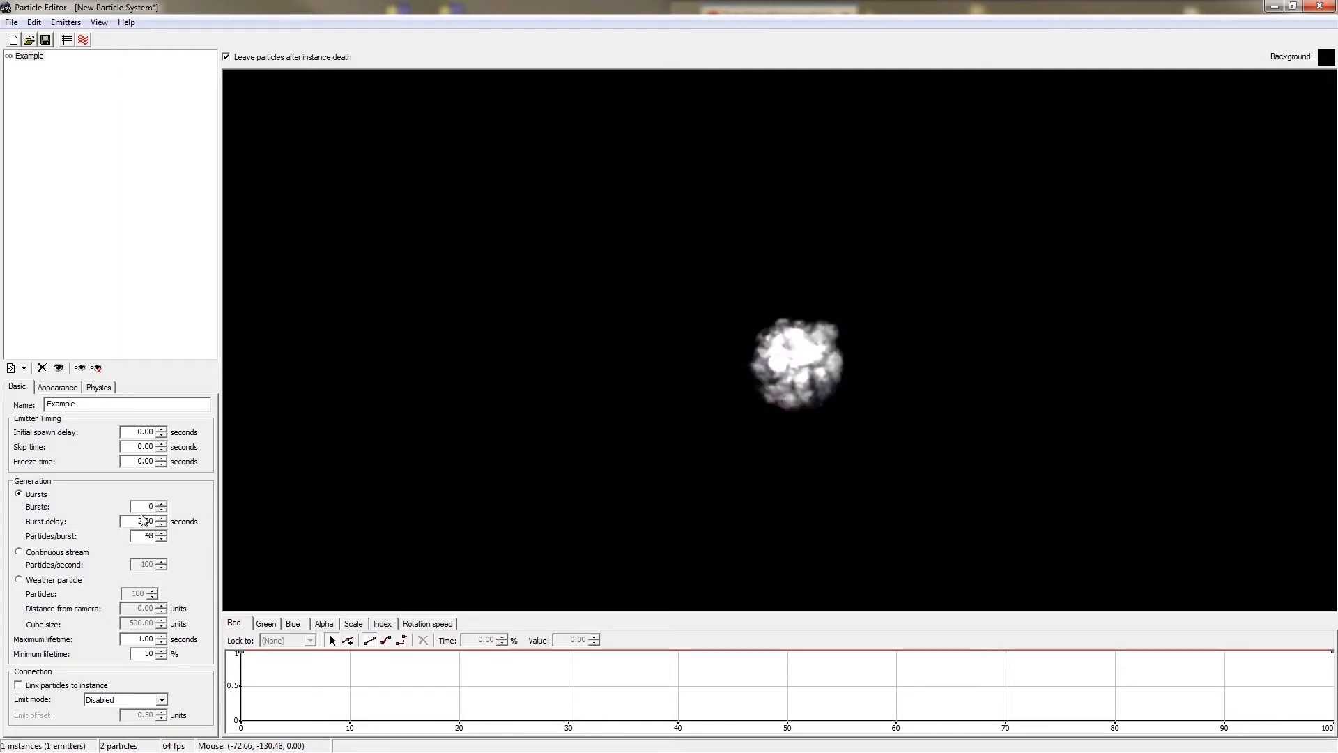
# Step: Try a burst count of 1, return it to 0, and lower the particles per burst to 0
pyautogui.click(161, 504)
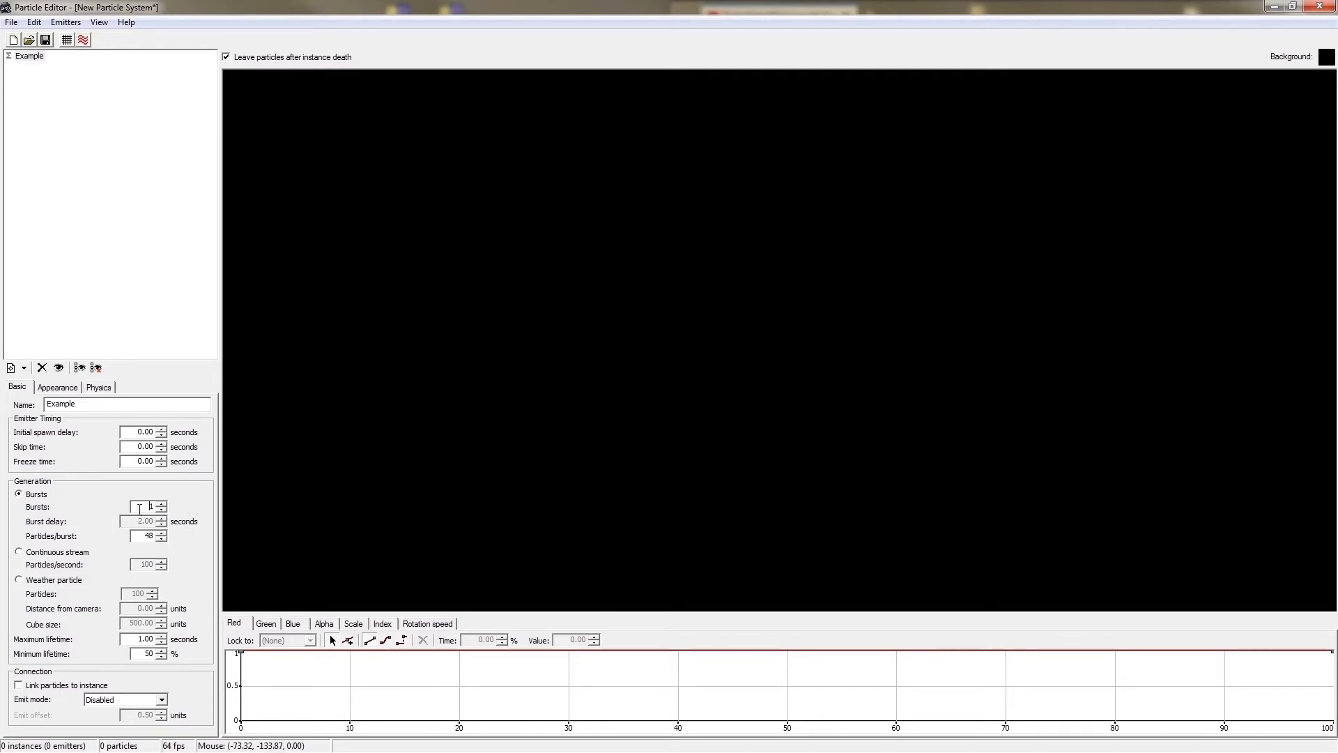
pyautogui.click(161, 510)
pyautogui.click(161, 538)
pyautogui.click(162, 701)
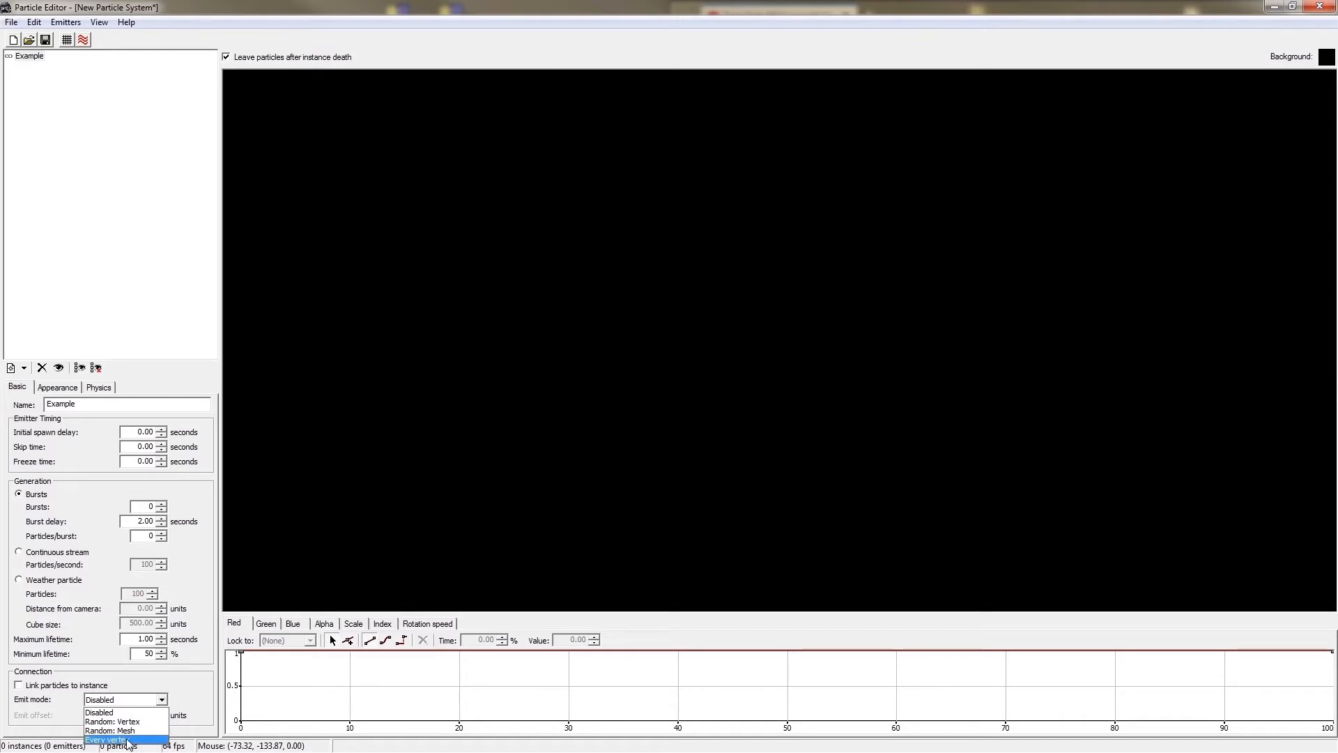
pyautogui.click(133, 712)
# Step: Spawn an instance and set 1 particle per burst with a burst delay of 0.40 seconds
pyautogui.click(635, 414)
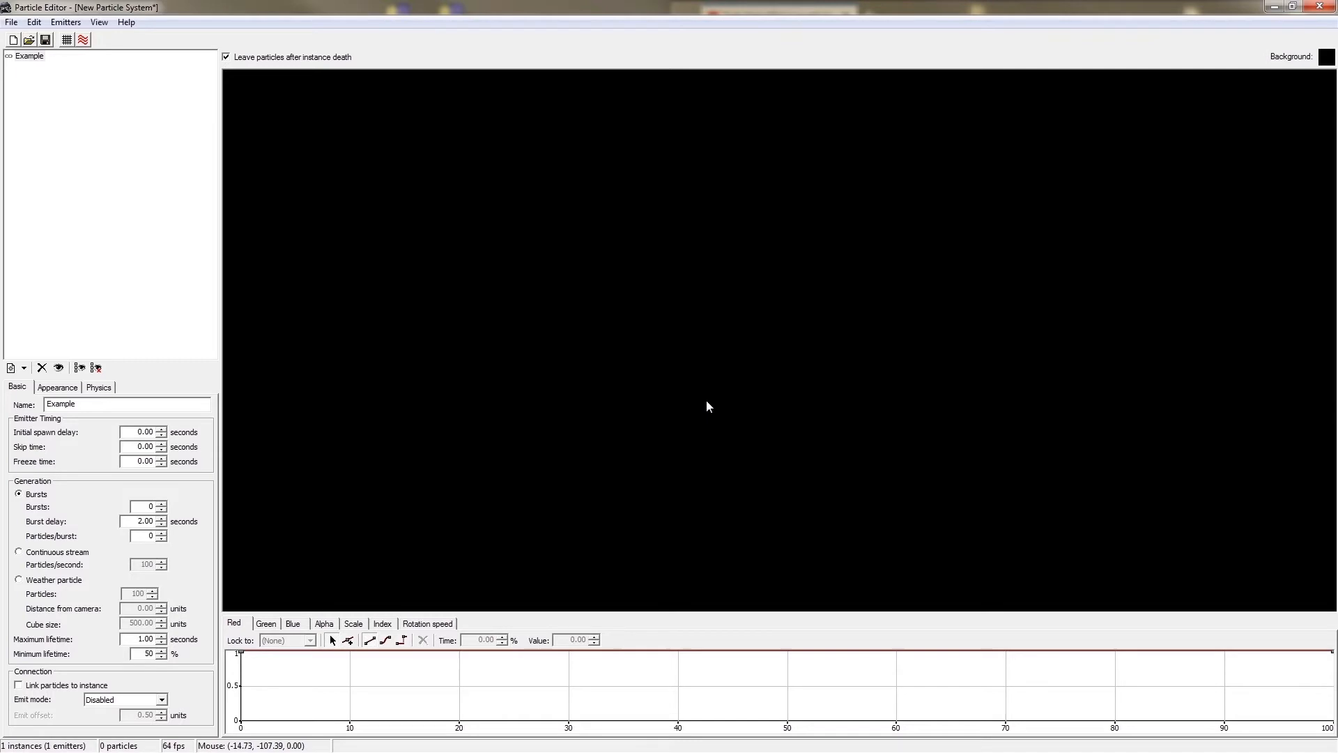
pyautogui.click(161, 532)
pyautogui.moveTo(161, 523); pyautogui.dragTo(160, 536)
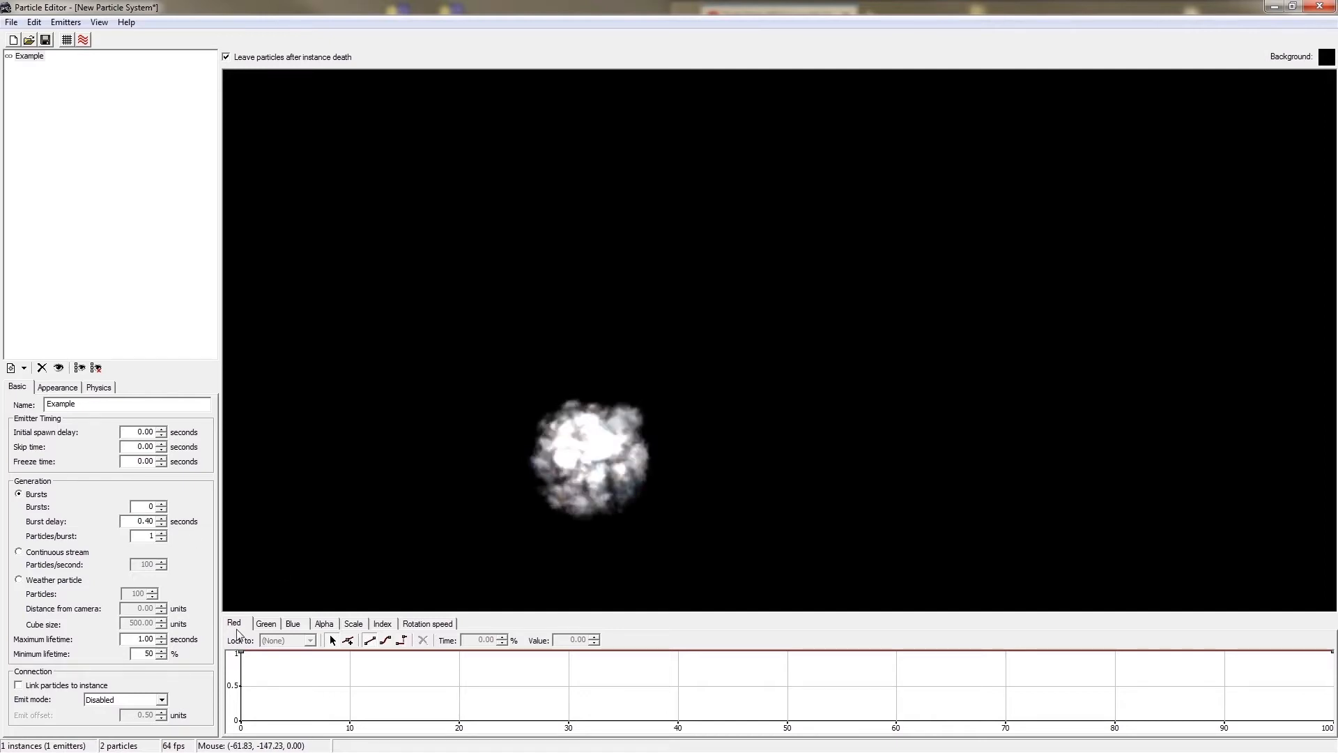
# Step: Keep the emit mode Disabled, switch generation back to continuous stream, and move the test instance through the preview
pyautogui.click(140, 699)
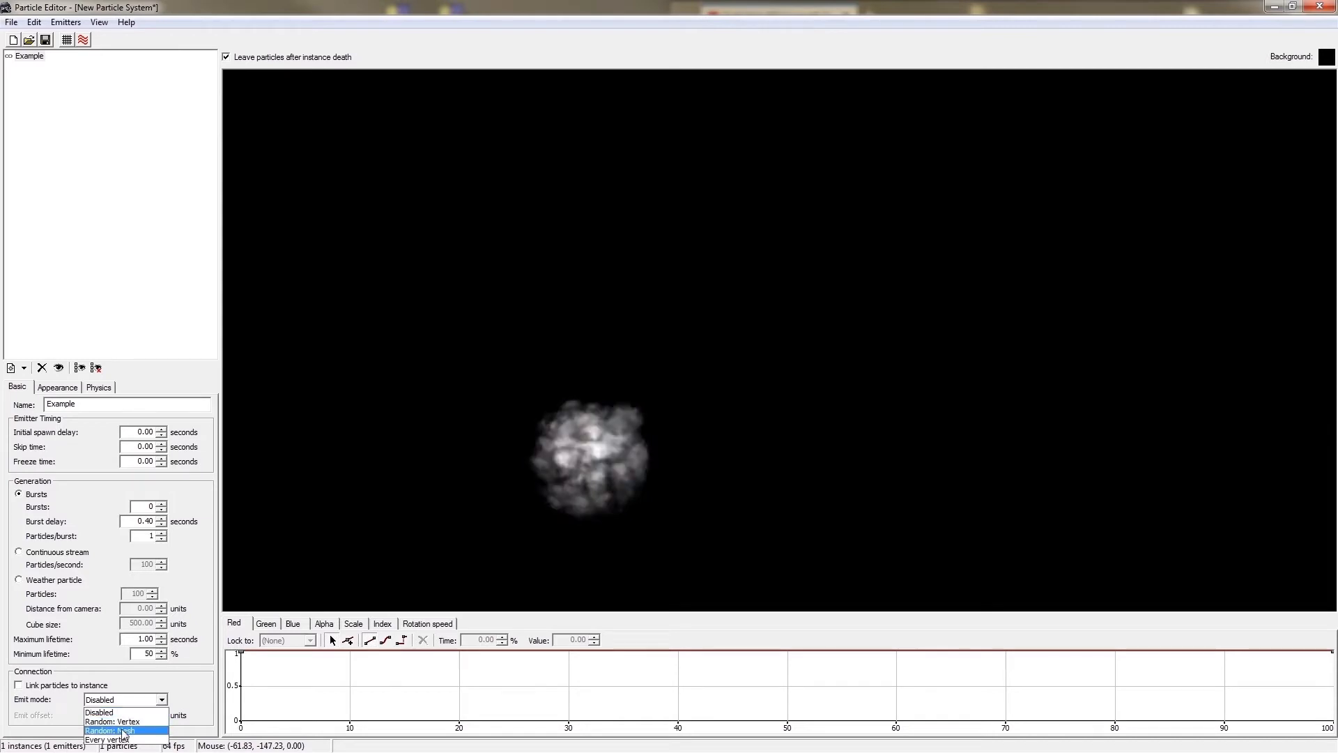
pyautogui.click(160, 712)
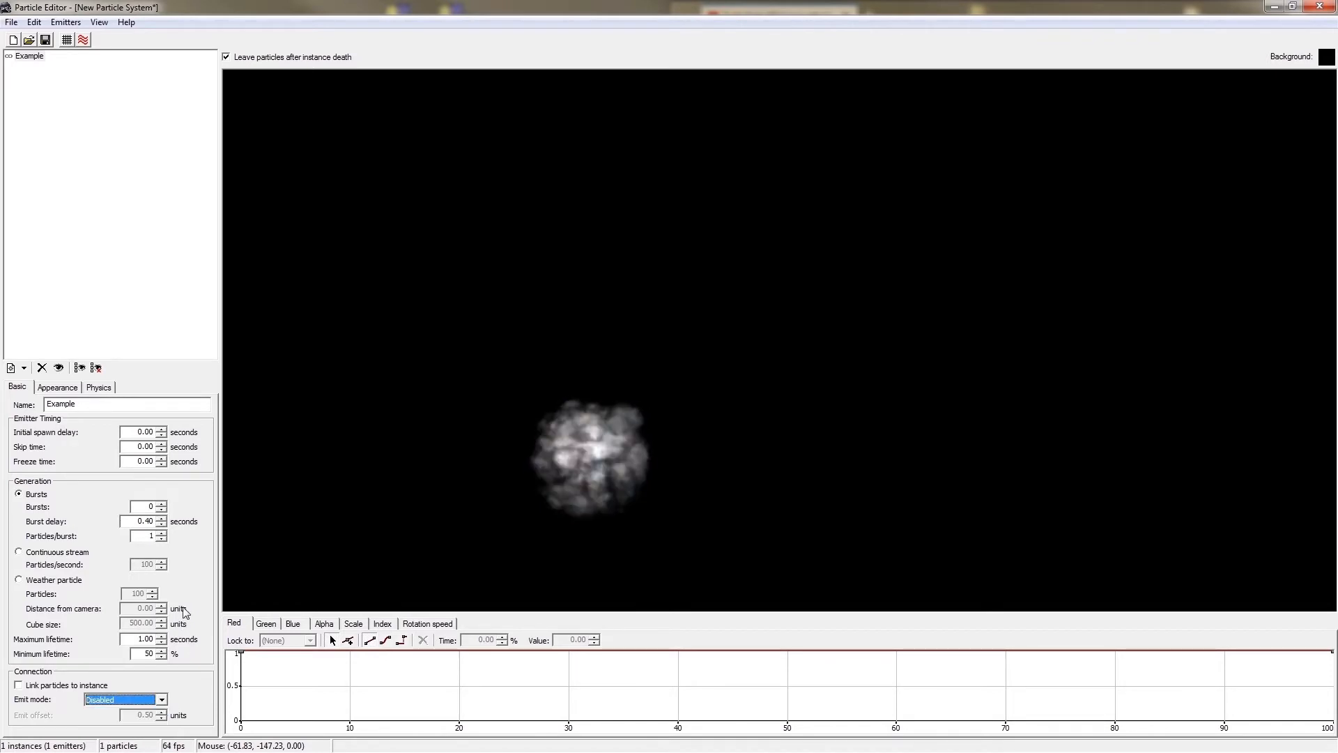
pyautogui.click(45, 552)
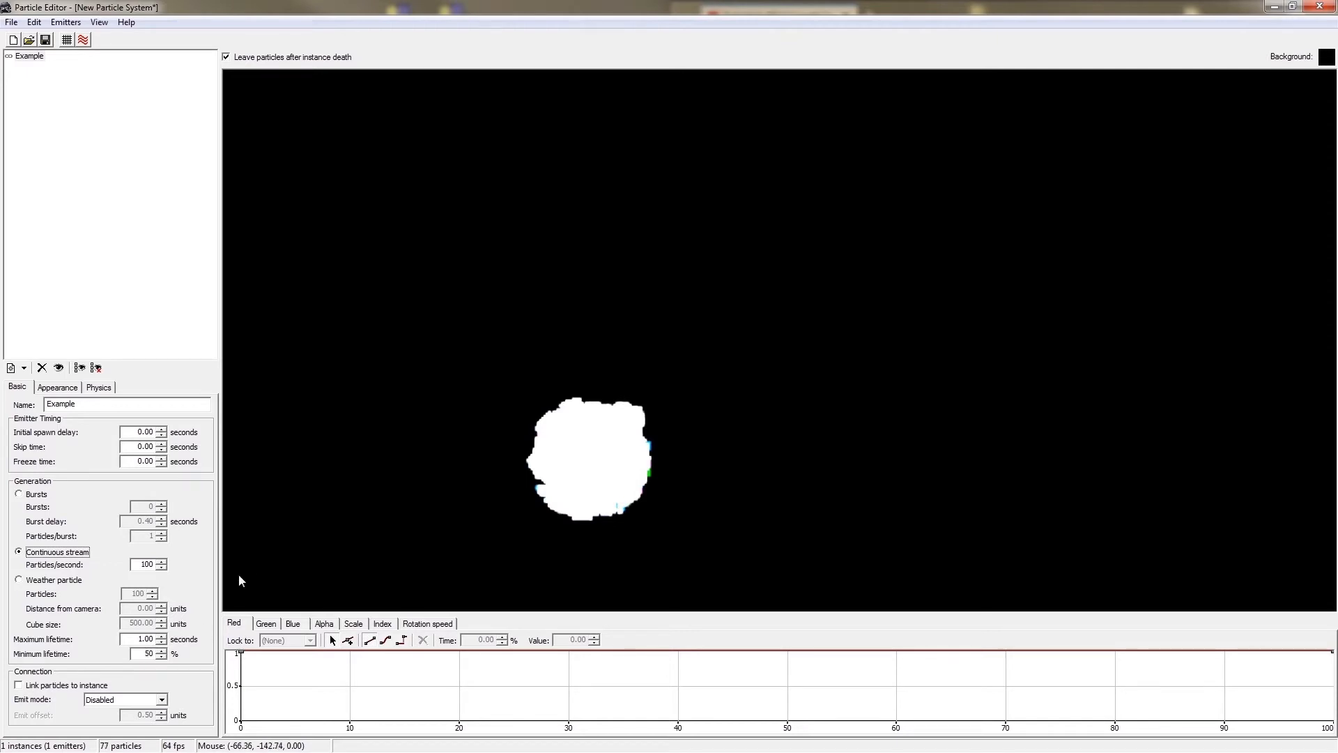
pyautogui.moveTo(598, 463); pyautogui.dragTo(664, 417)
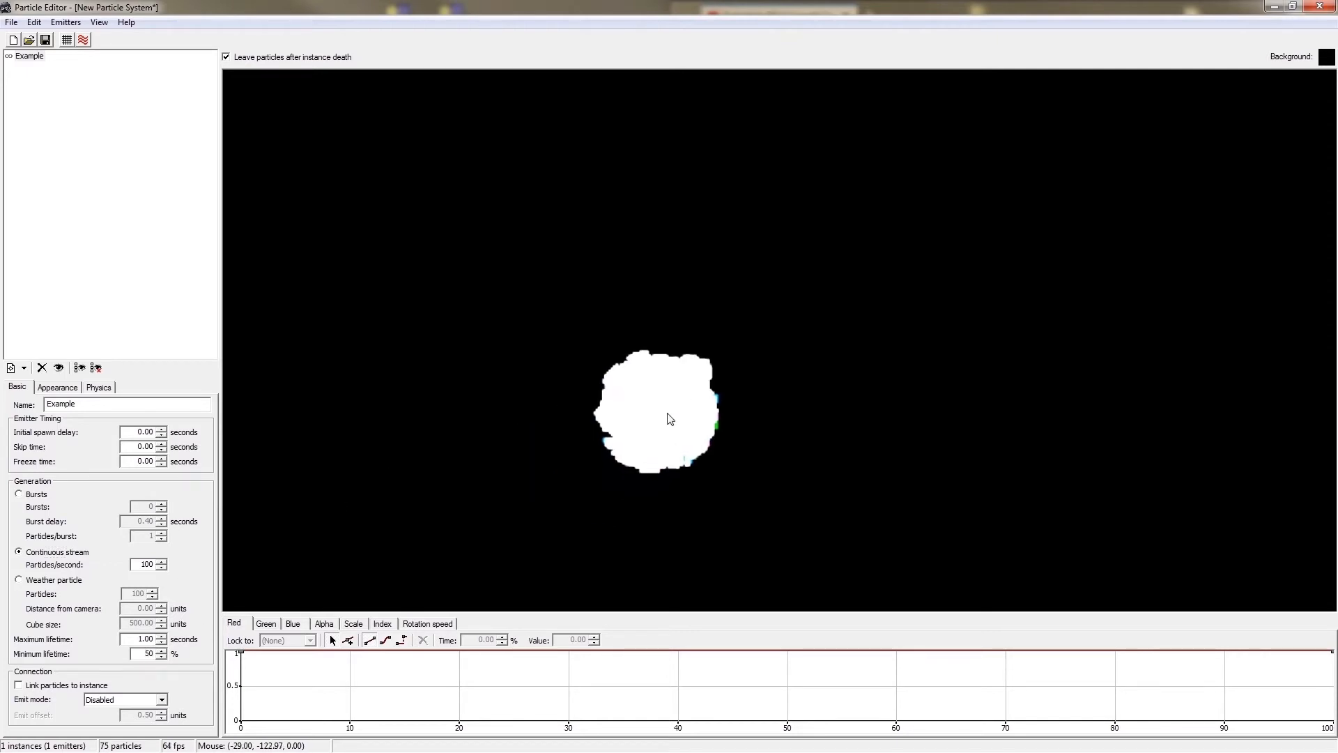
pyautogui.moveTo(537, 462)
pyautogui.mouseDown()
pyautogui.moveTo(1073, 209)
pyautogui.moveTo(694, 185)
pyautogui.moveTo(432, 364)
pyautogui.moveTo(502, 568)
pyautogui.moveTo(917, 338)
pyautogui.moveTo(847, 318)
pyautogui.mouseUp()
# Step: Set the emitter's random red colour addition to 27%
pyautogui.click(66, 389)
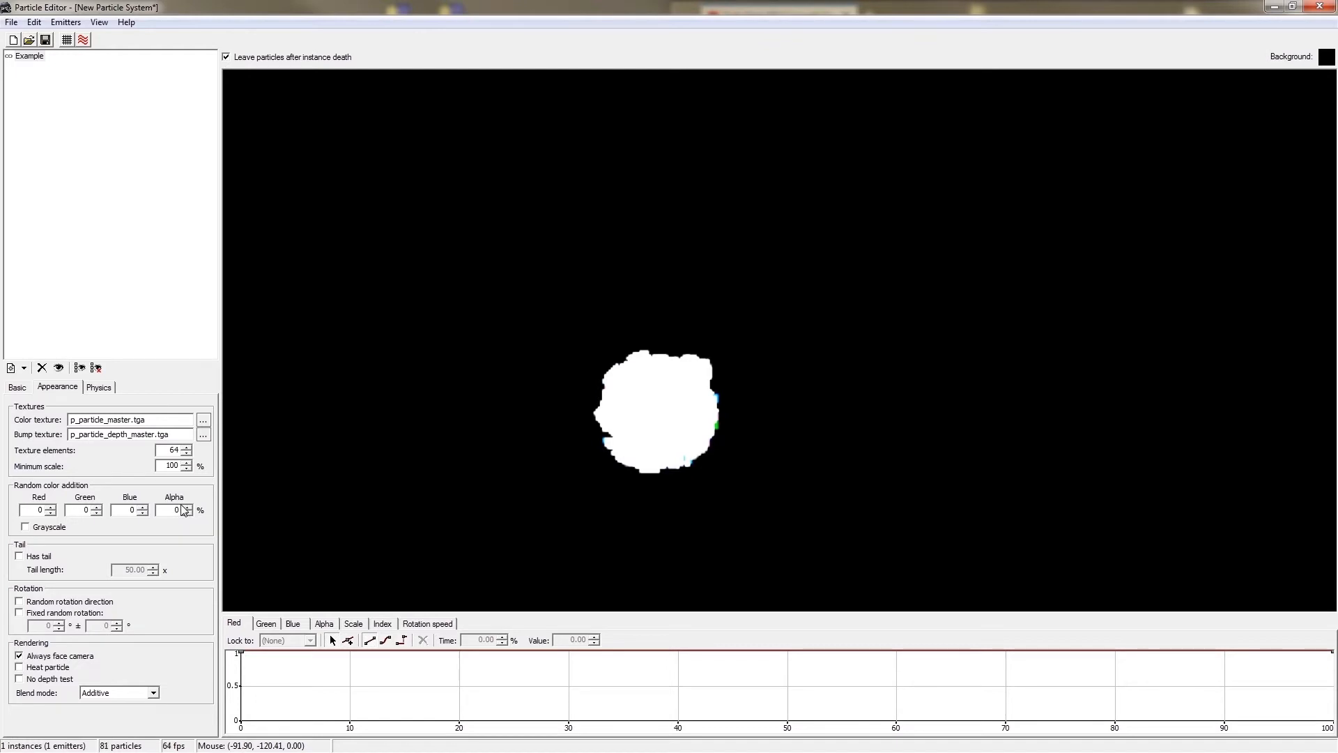
pyautogui.click(42, 511)
pyautogui.write('27')
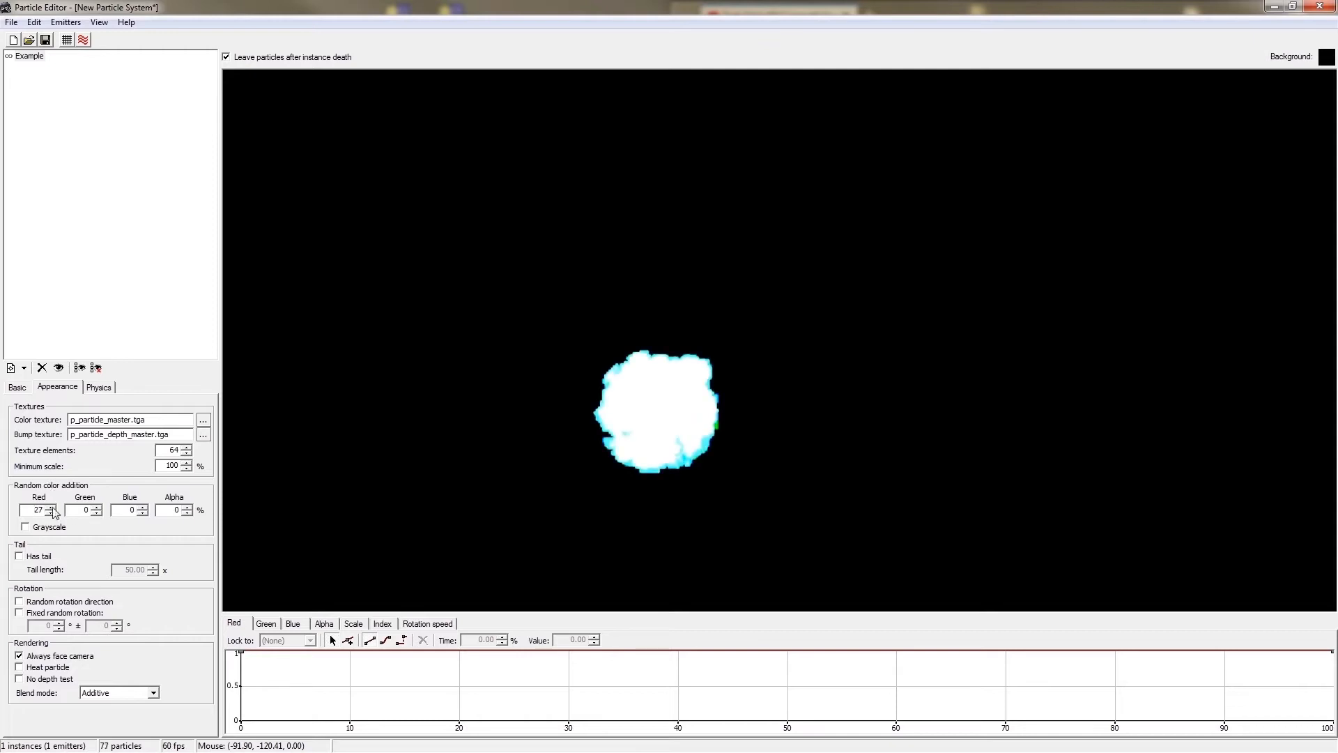
# Step: Set the particles' initial position type to Random: Sphere
pyautogui.click(99, 386)
pyautogui.click(90, 423)
pyautogui.click(78, 463)
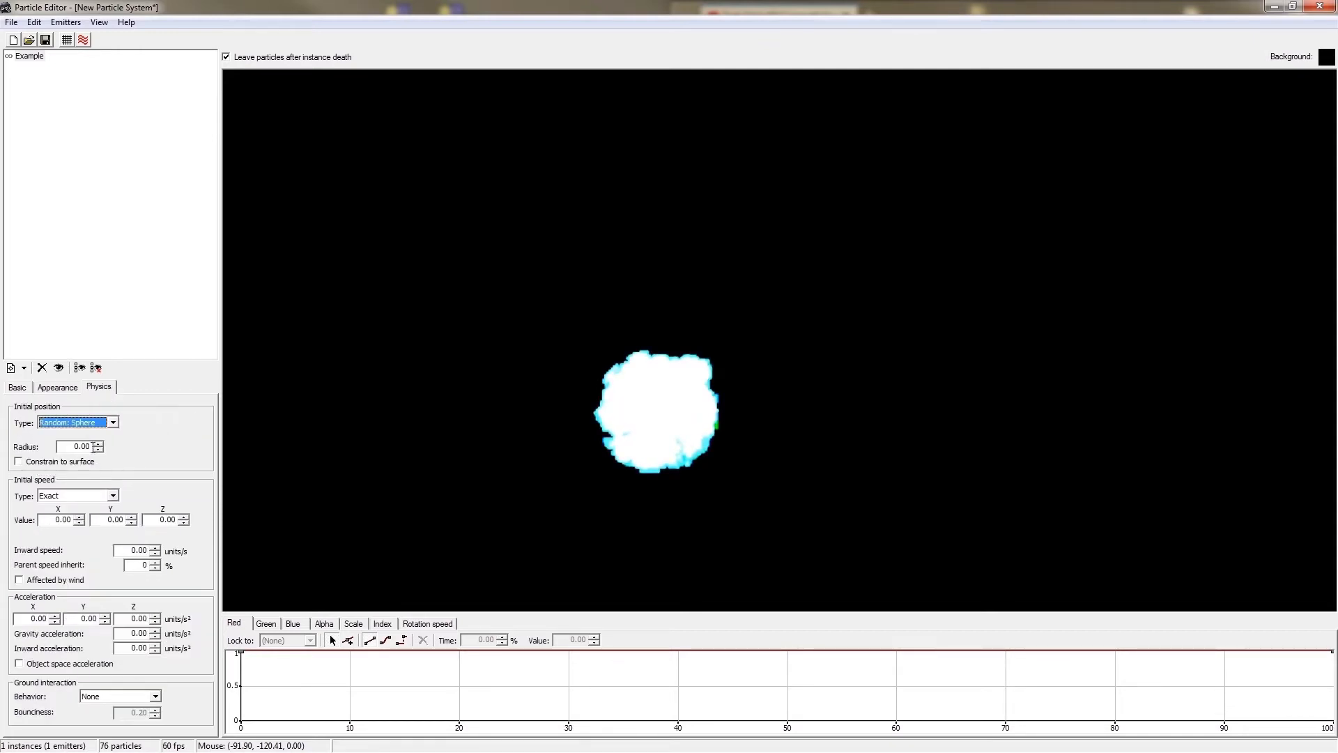
# Step: Set the random colour addition to 24% for green and 16% for blue
pyautogui.click(57, 386)
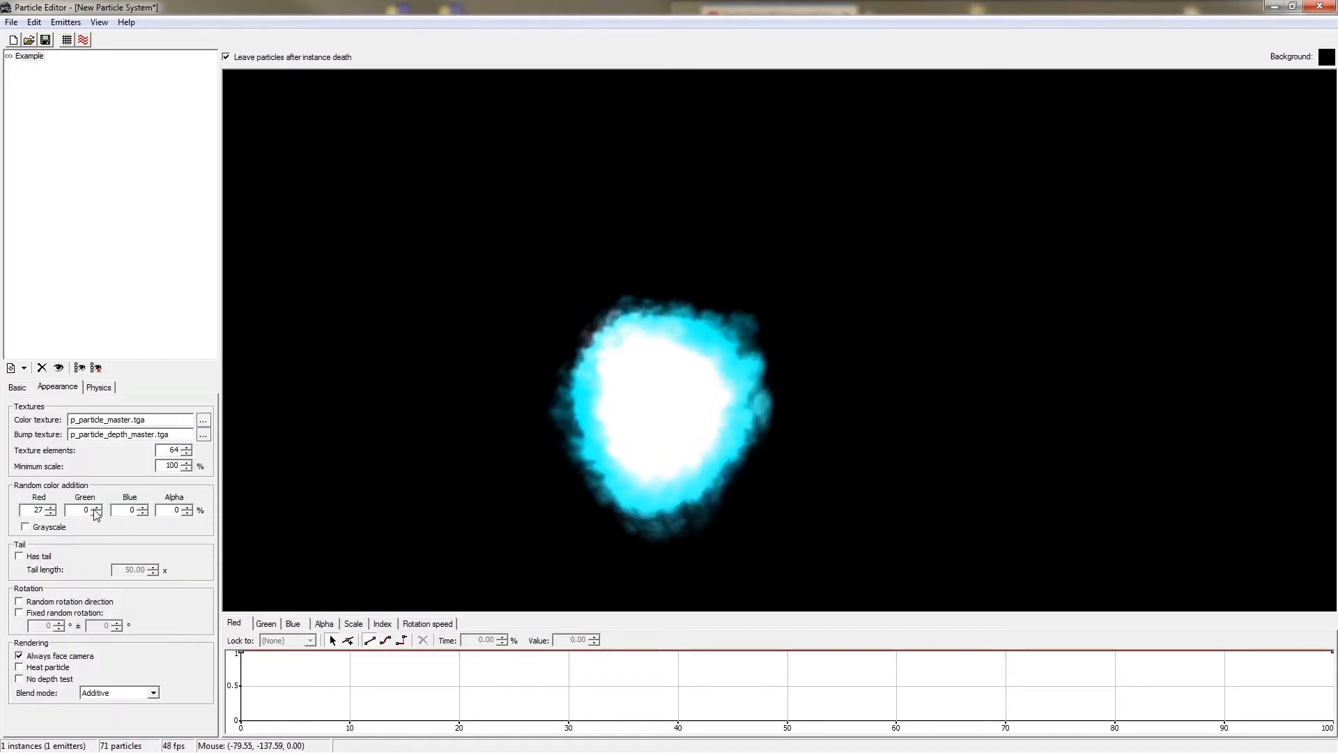
pyautogui.press('Tab')
pyautogui.write('24')
pyautogui.press('Tab')
pyautogui.write('16')
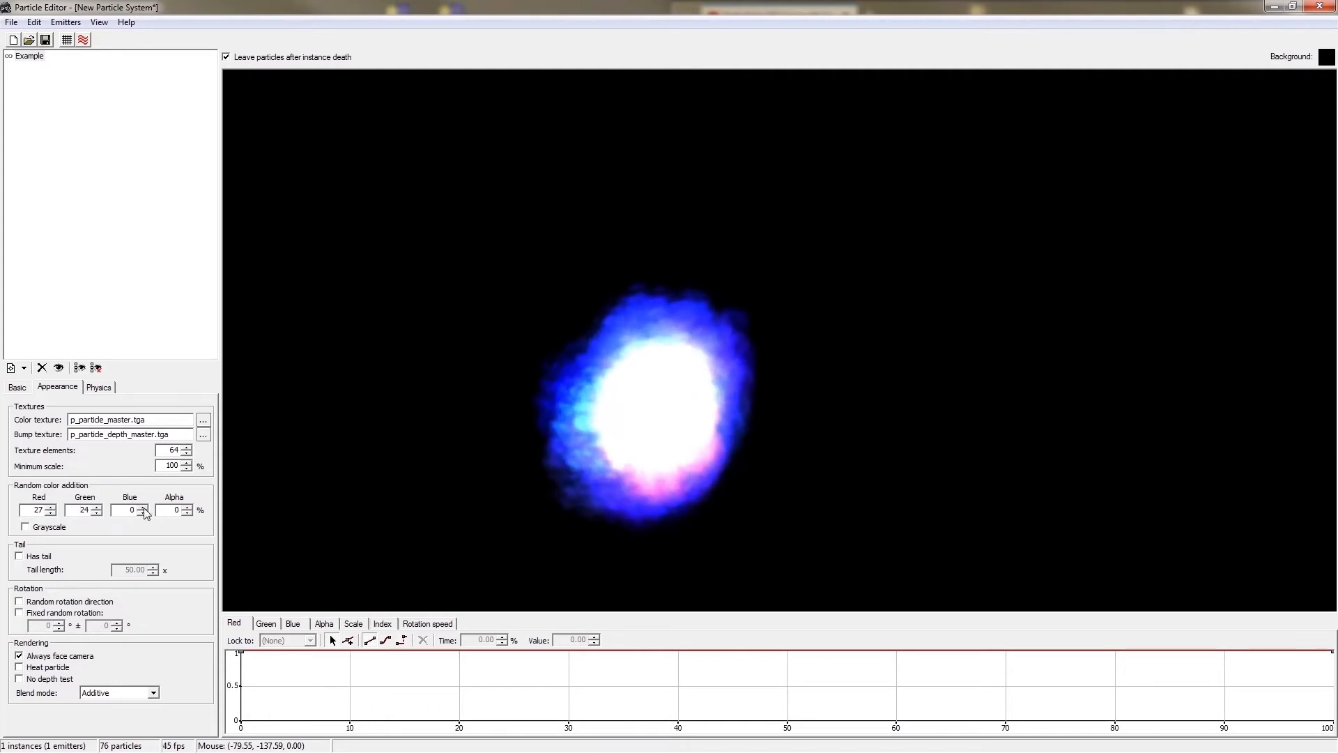